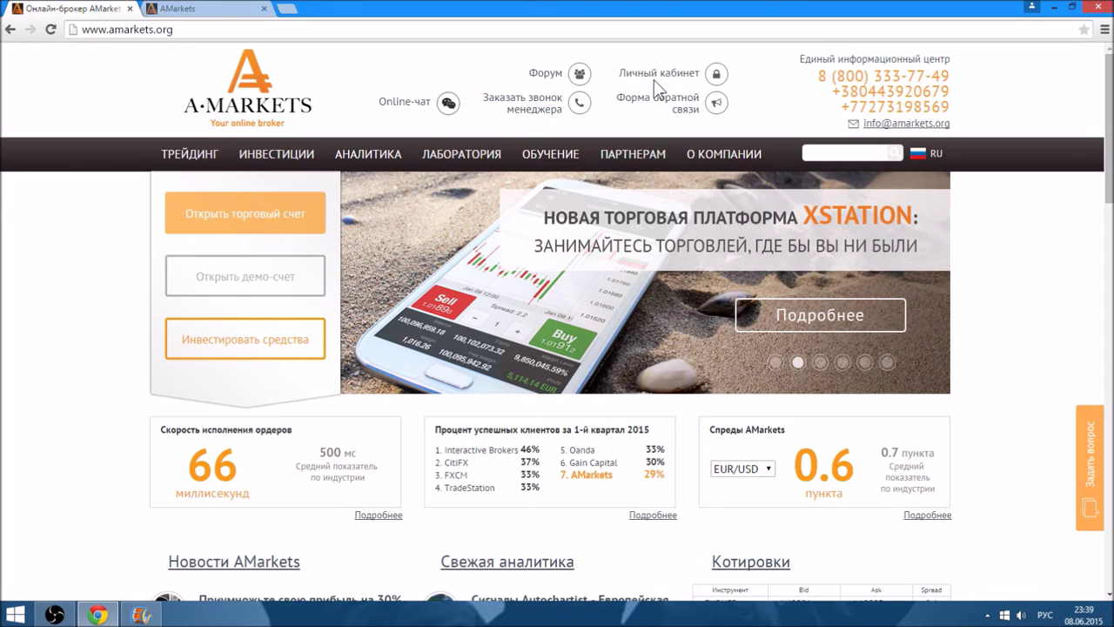
Step: Open the personal cabinet and, under investments, choose to become a manager and confirm the PAMM manager role
click(630, 73)
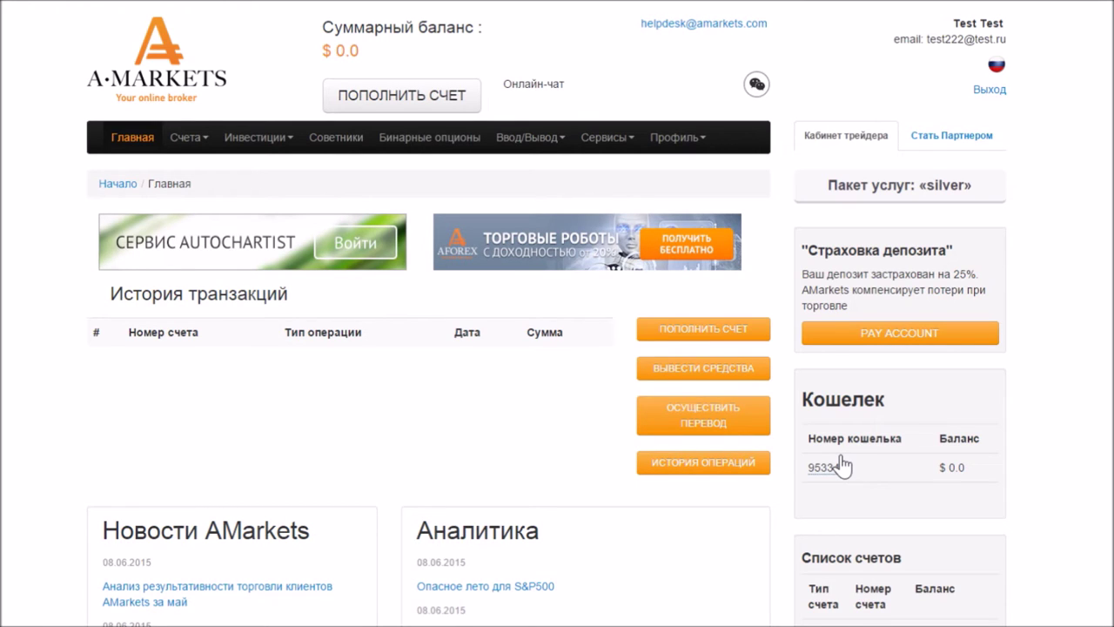
click(525, 139)
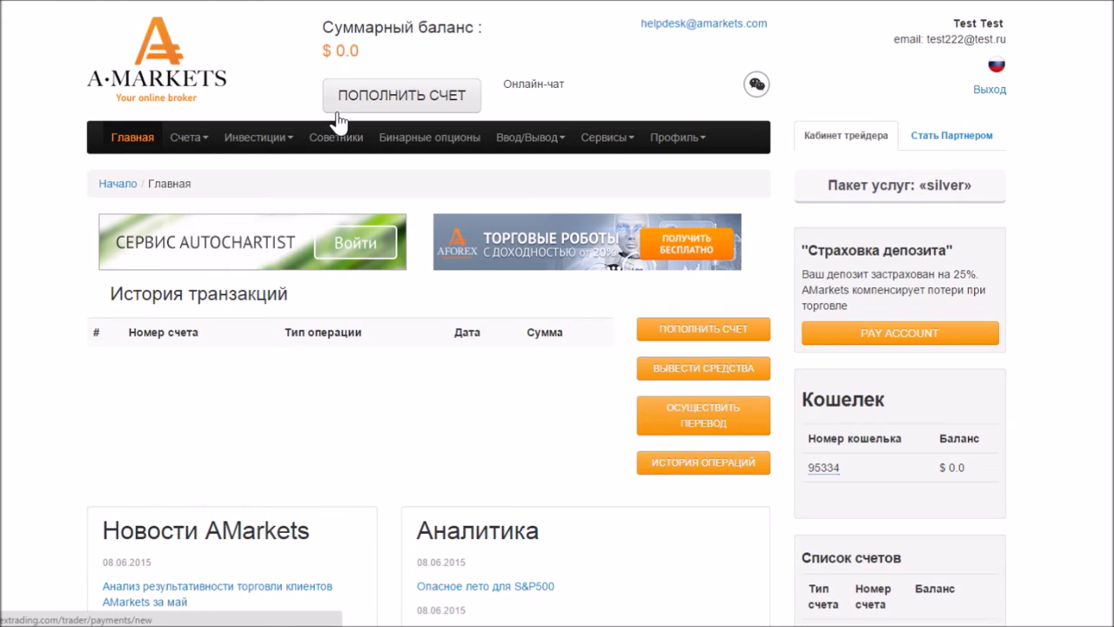
click(274, 141)
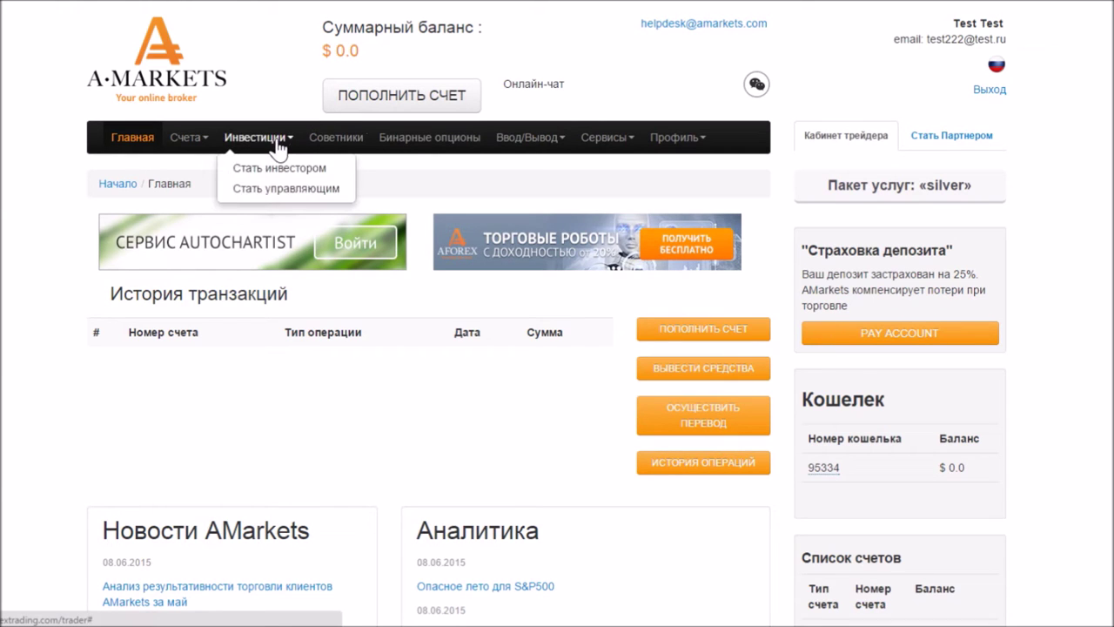
click(278, 198)
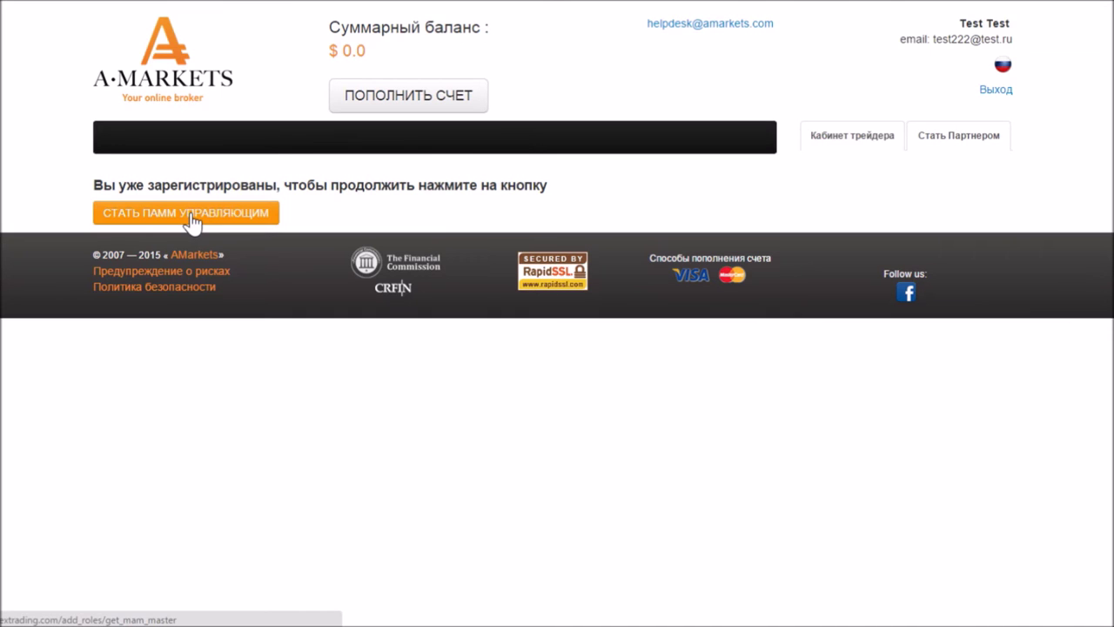
click(190, 218)
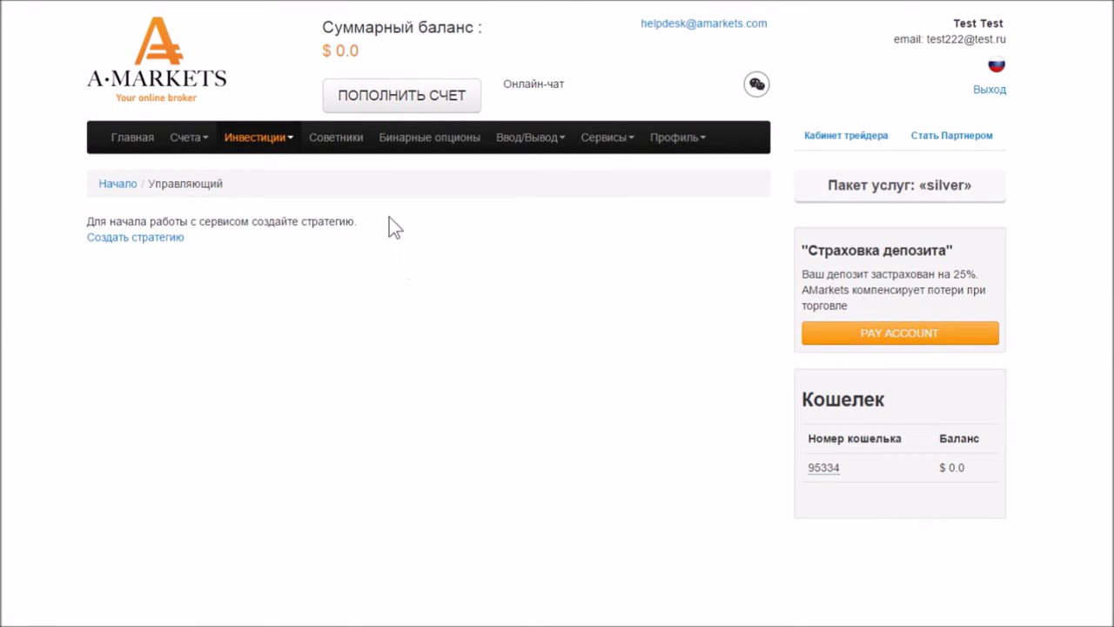
Step: Start creating a new strategy and check the available fund distribution periods, leaving 1 месяц selected
click(147, 247)
scroll(492, 297, down, 1)
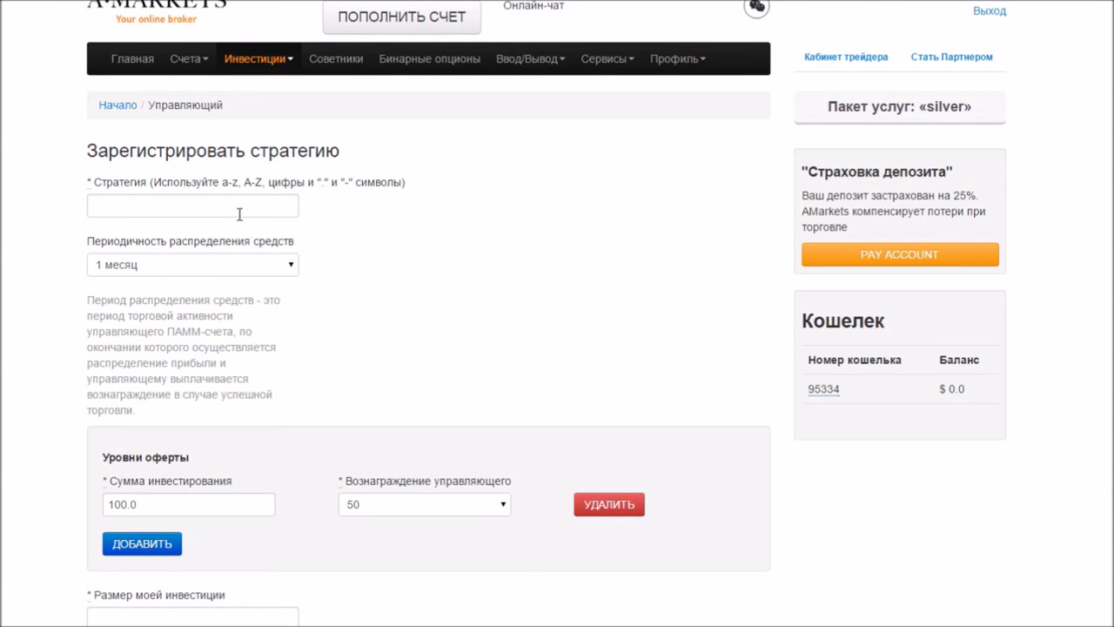
click(264, 277)
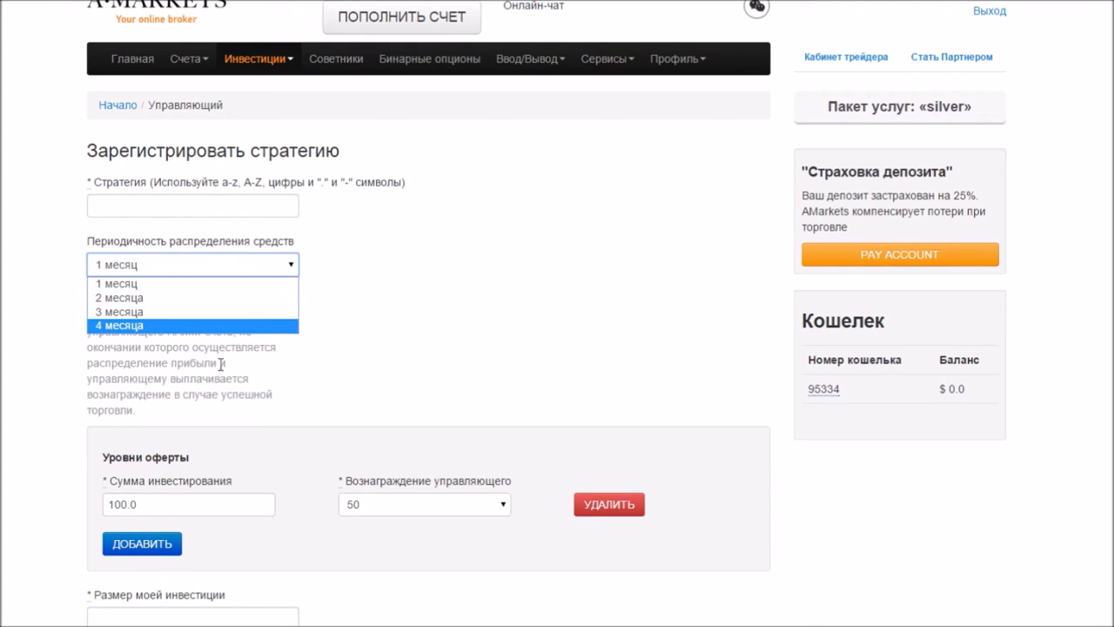
click(270, 465)
Step: Add a second offer level with an investment amount of 500.0 and a manager reward of 40
scroll(314, 401, down, 3)
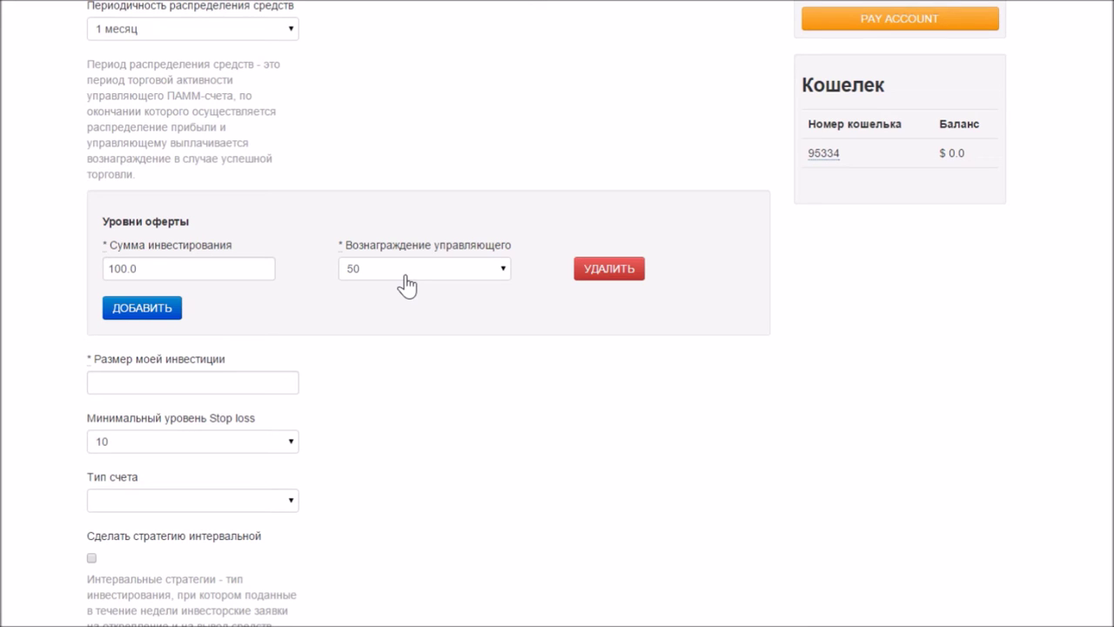
click(142, 308)
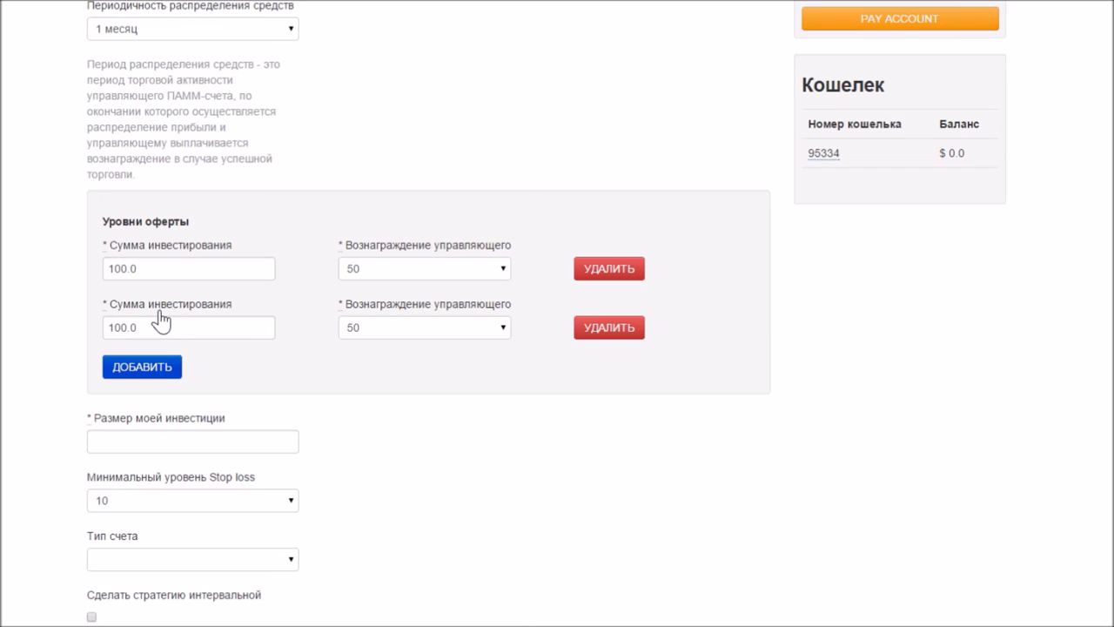
drag(113, 327, 107, 327)
text(5)
click(417, 331)
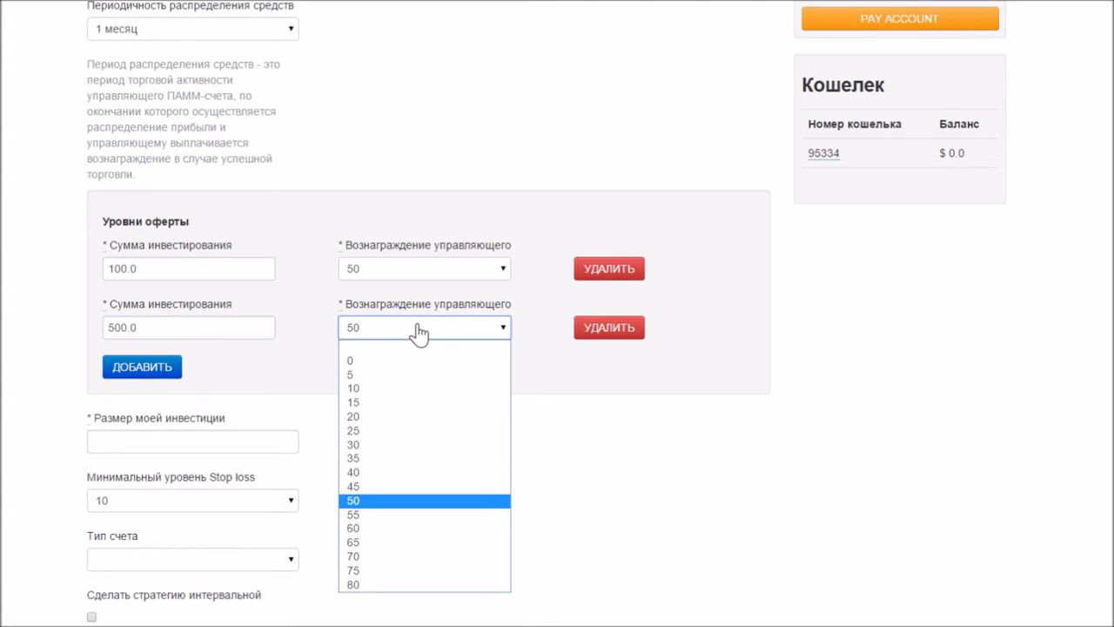
click(381, 471)
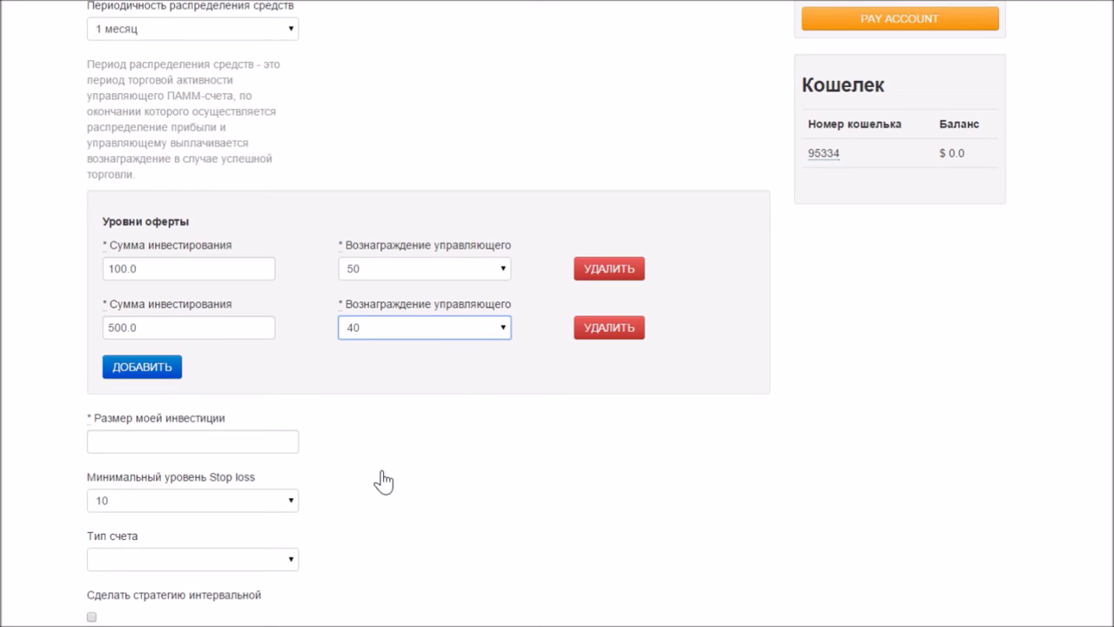
Step: Add a third offer level with an investment amount of 5000.0 and a manager reward of 10
scroll(420, 397, down, 1)
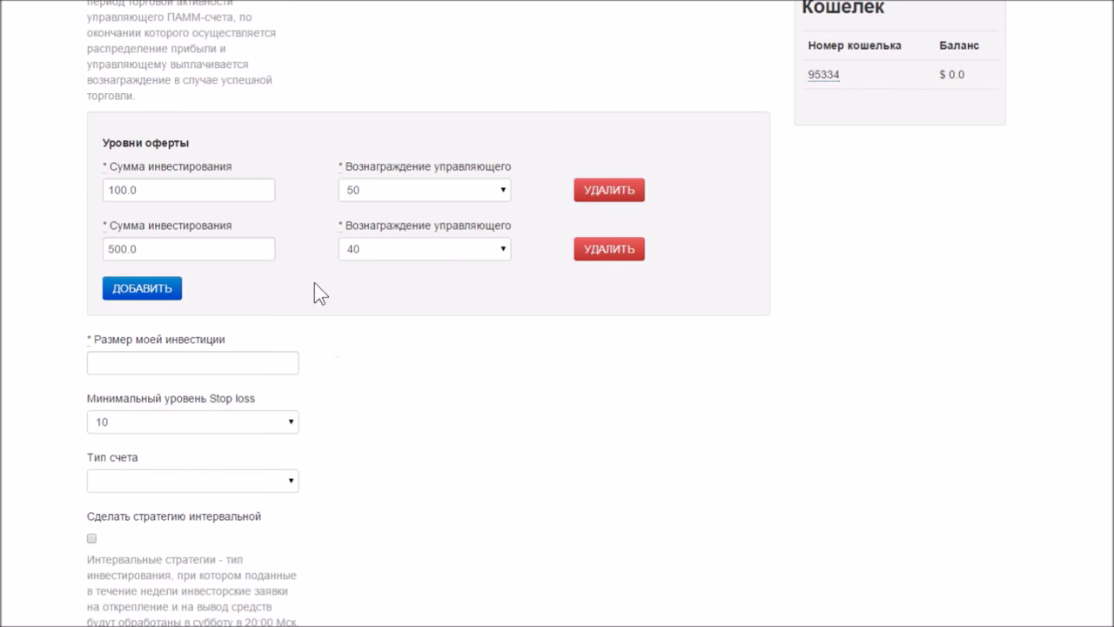
click(153, 289)
click(386, 309)
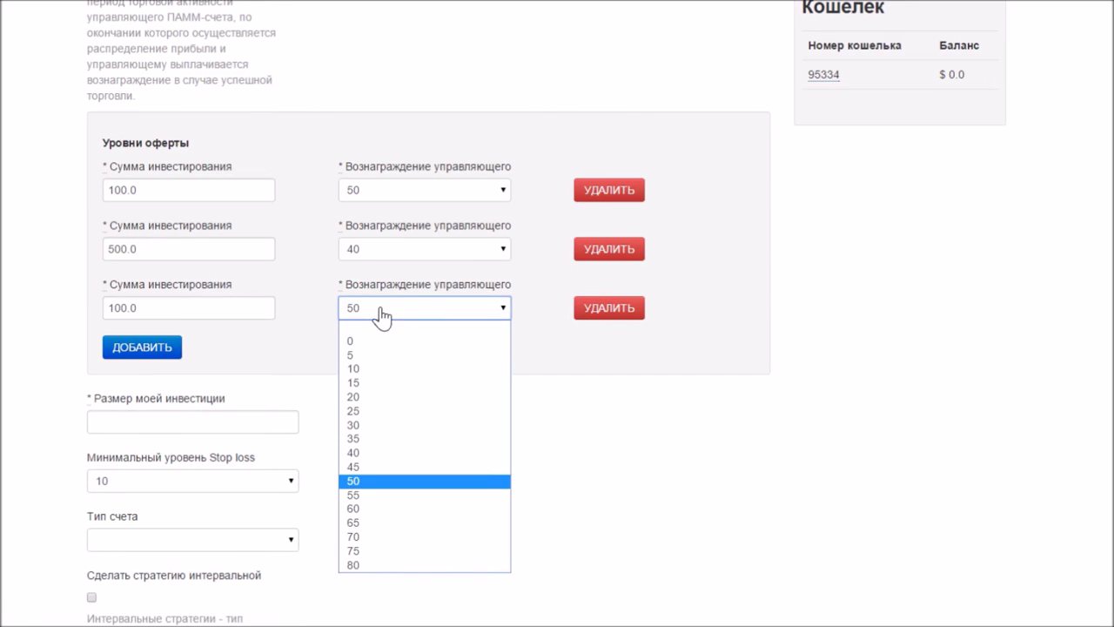
click(363, 369)
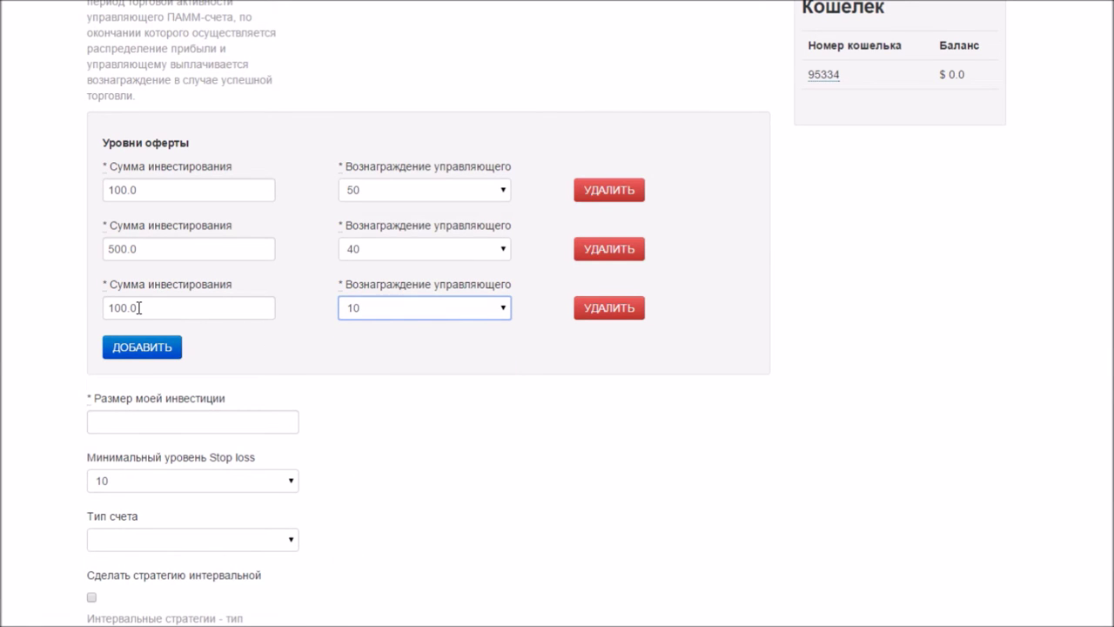
drag(113, 306, 108, 307)
text(50)
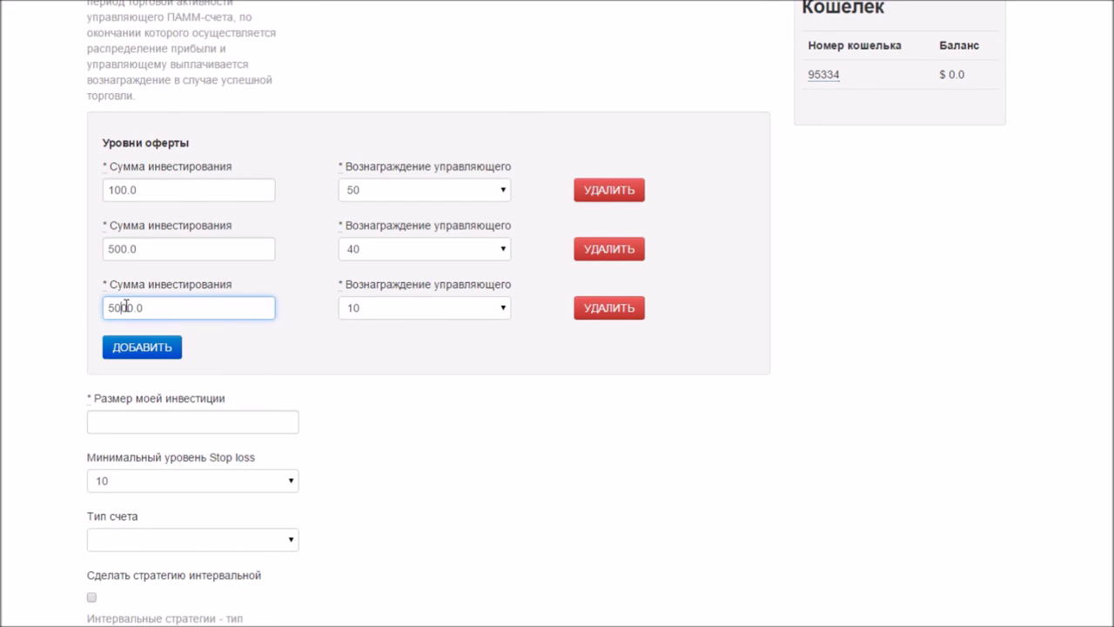
Step: Set the manager's own investment size to 5000 and choose 10 as the minimum Stop loss level
scroll(383, 200, down, 3)
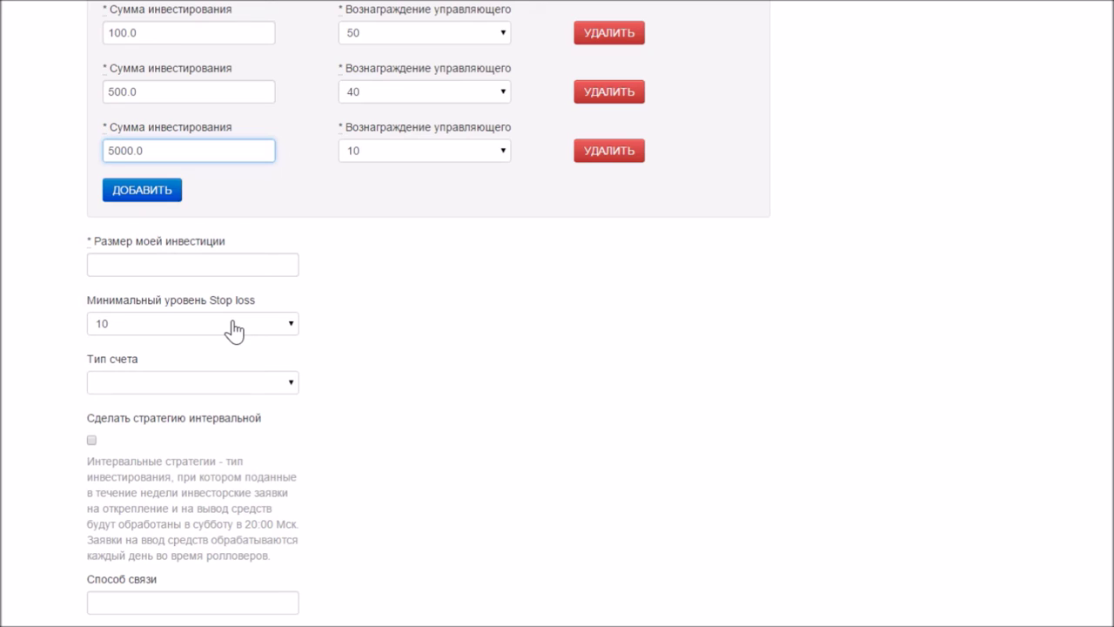
click(261, 262)
text(5000)
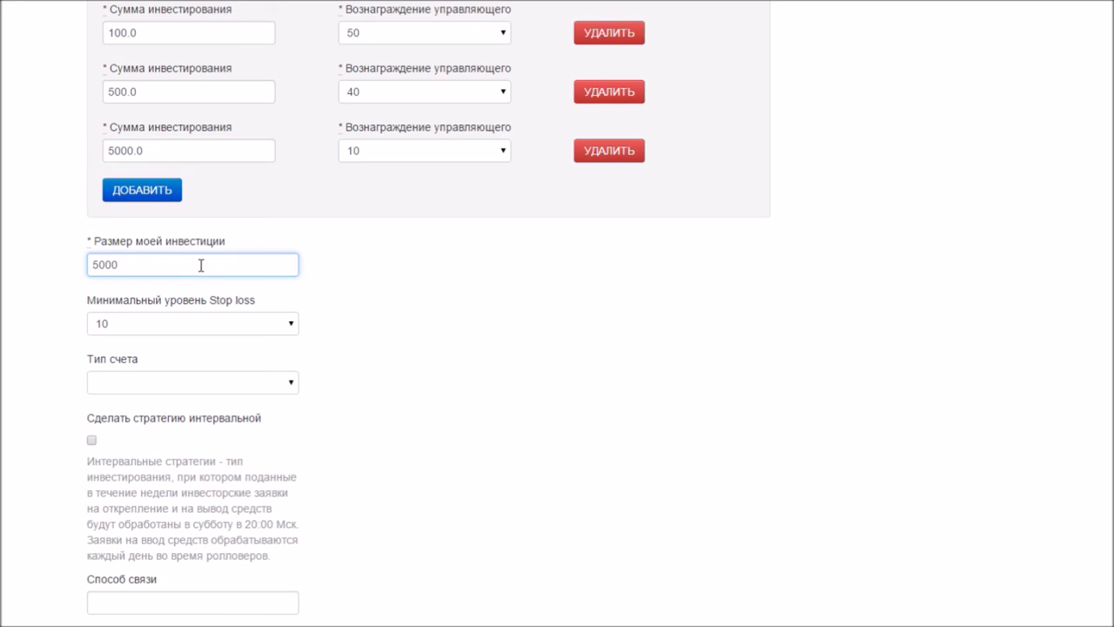
click(227, 329)
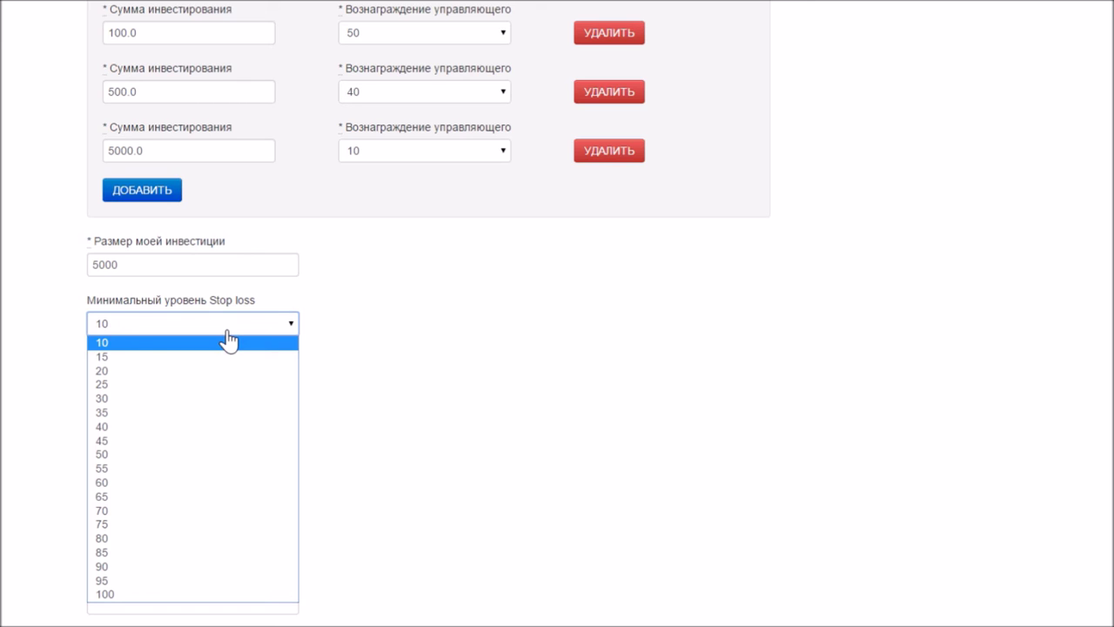
click(228, 341)
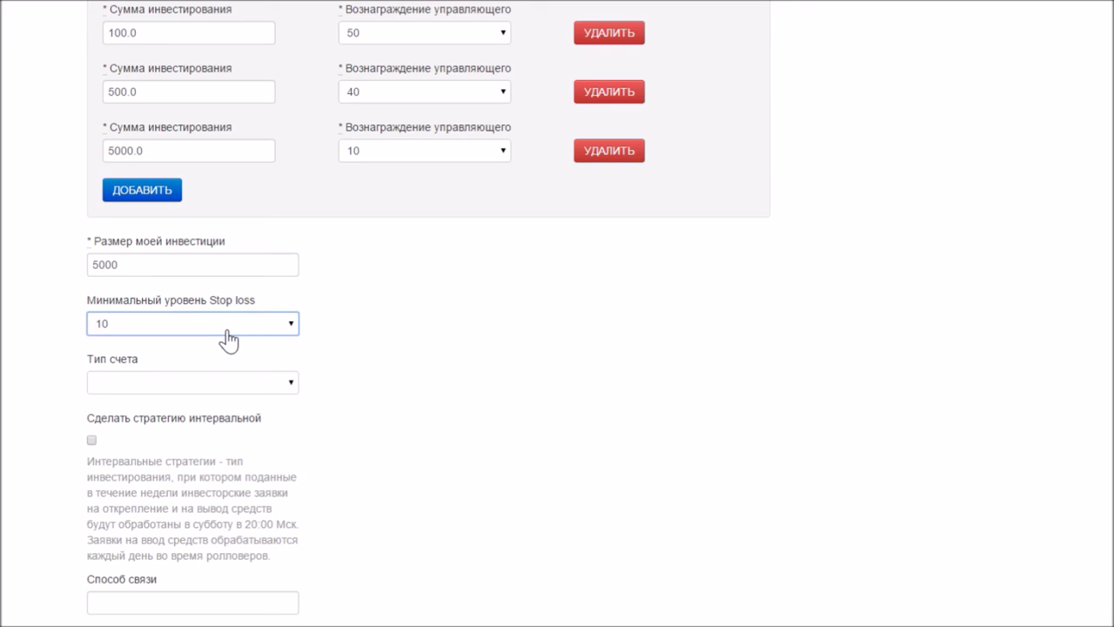
Step: Choose the ECN account type and make the strategy interval-based
click(292, 387)
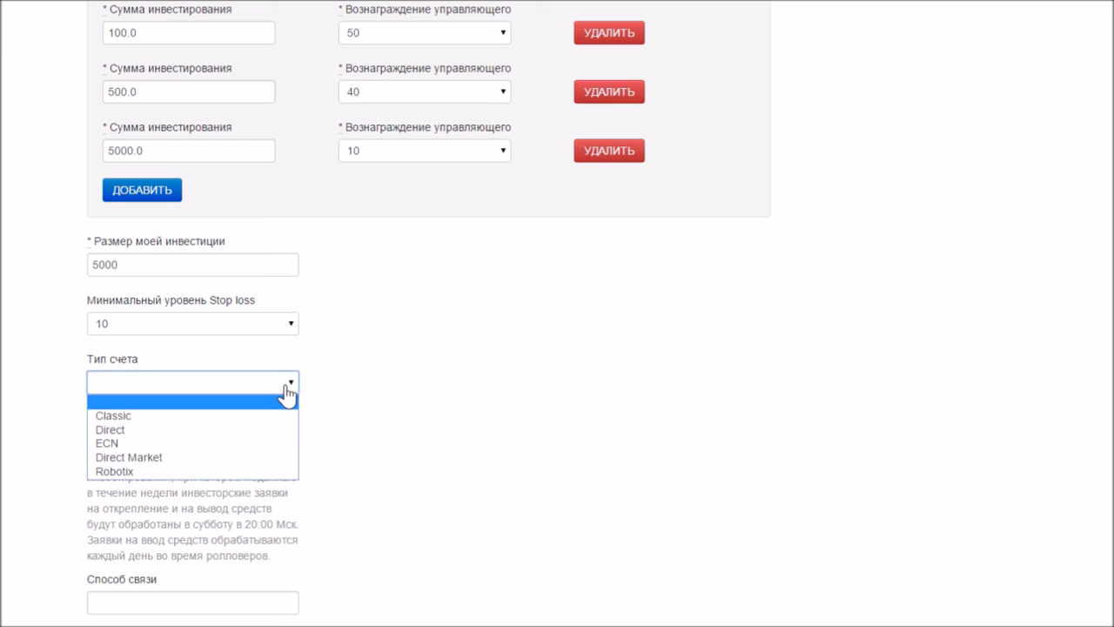
click(232, 447)
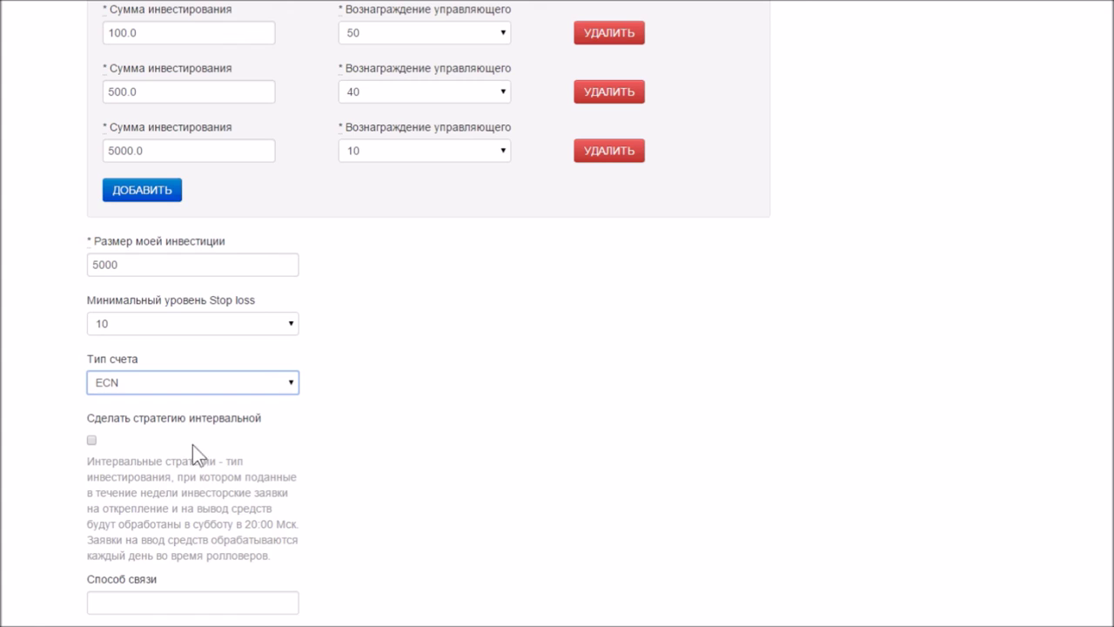
click(92, 441)
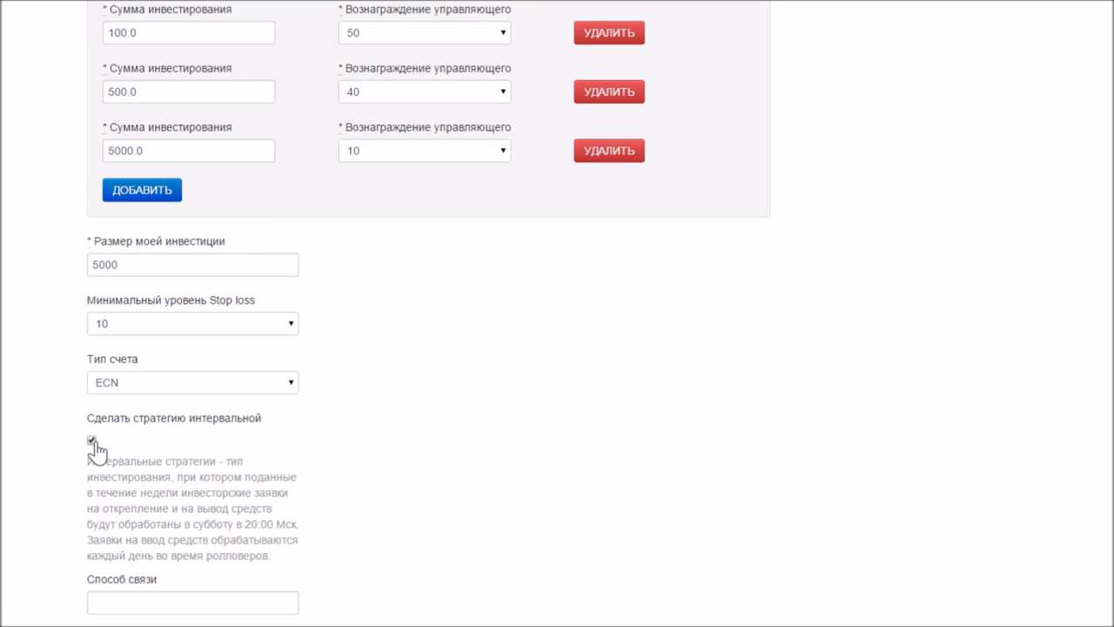
Step: Go over the contact method and PAMM partner rate fields, and switch partner cooperation off and back on
scroll(96, 451, down, 3)
scroll(99, 455, down, 1)
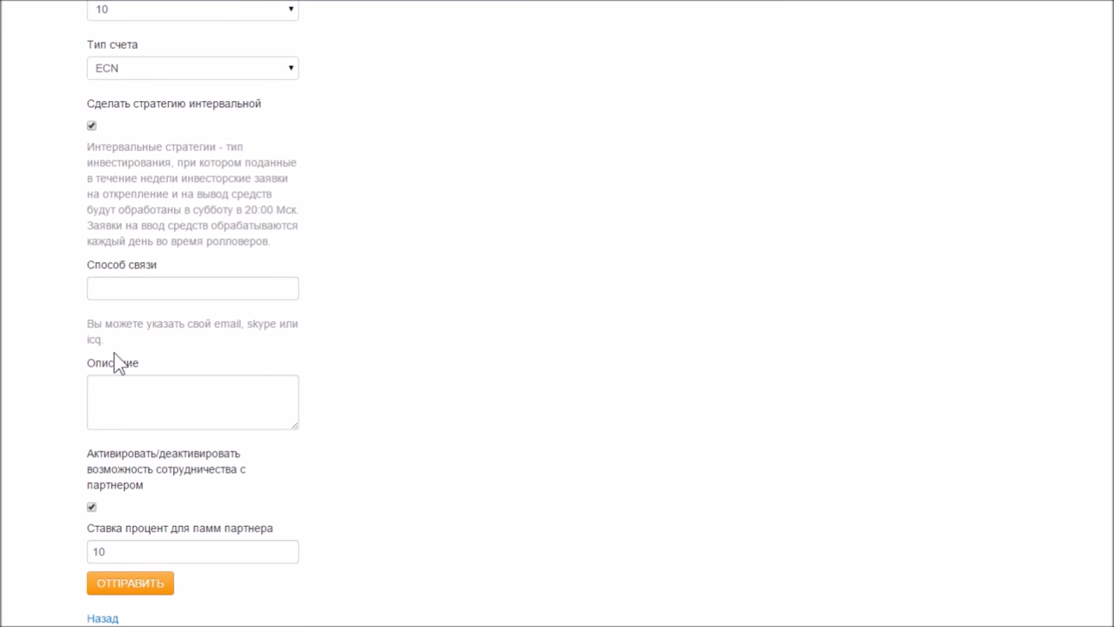
click(129, 290)
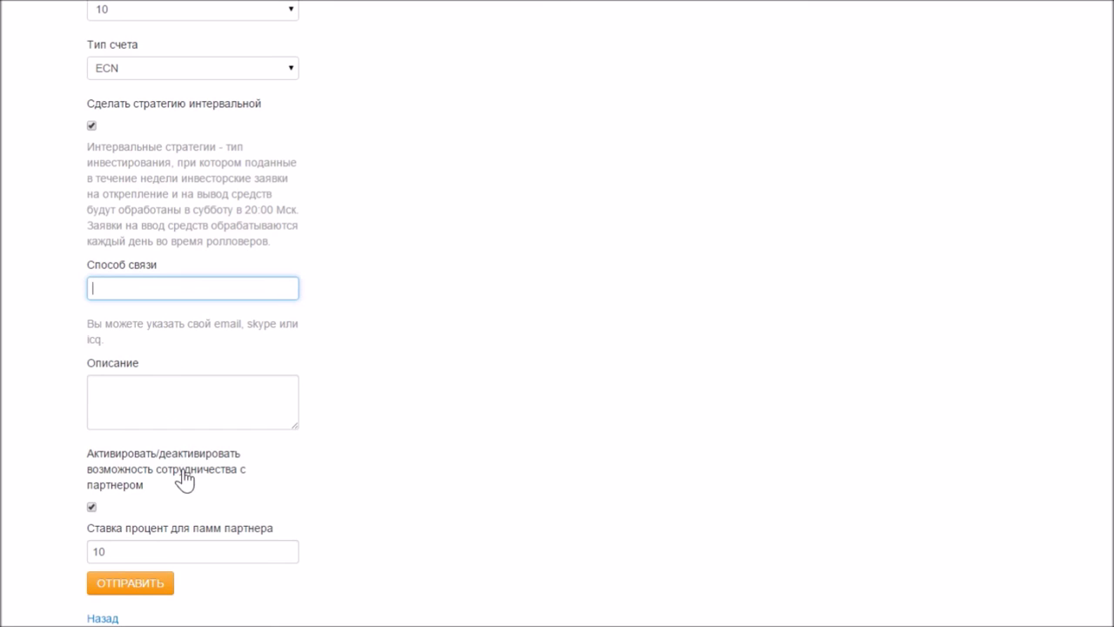
click(184, 558)
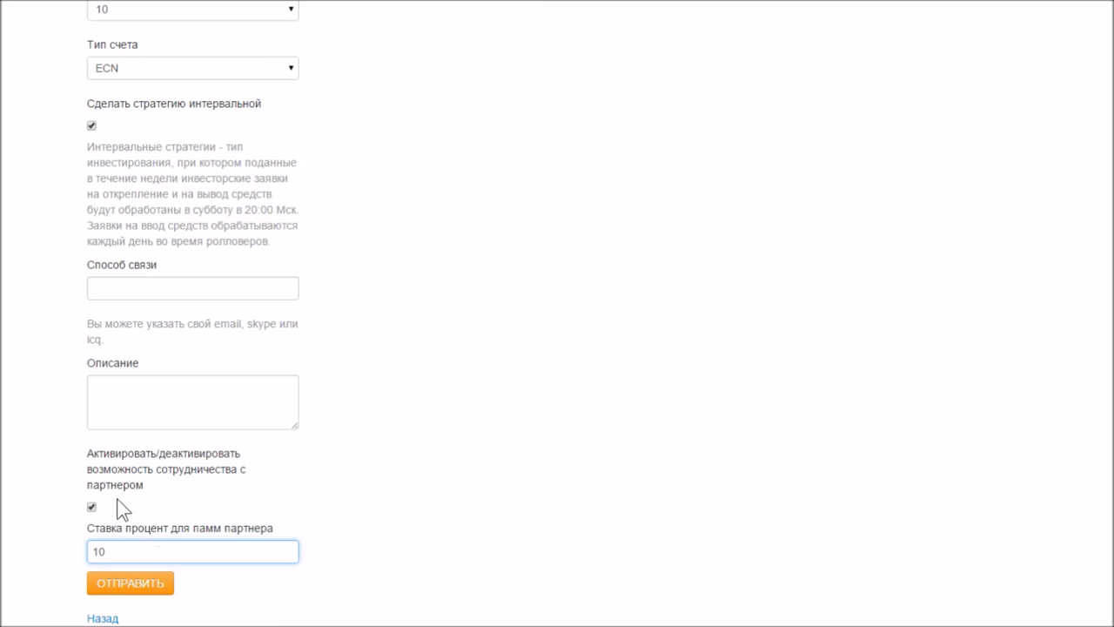
click(92, 508)
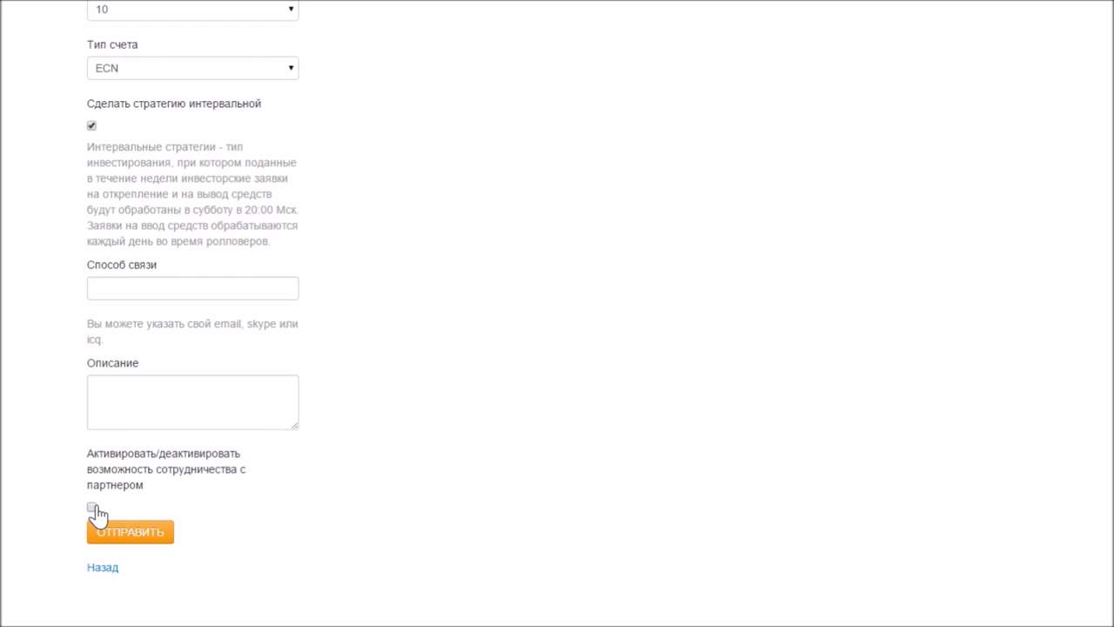
click(92, 508)
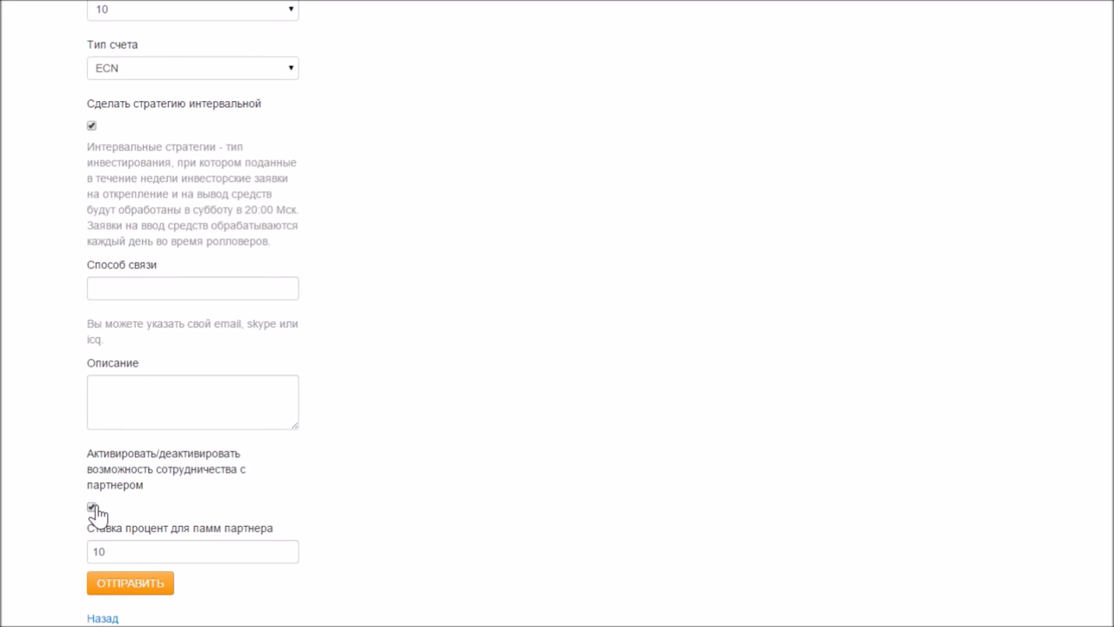